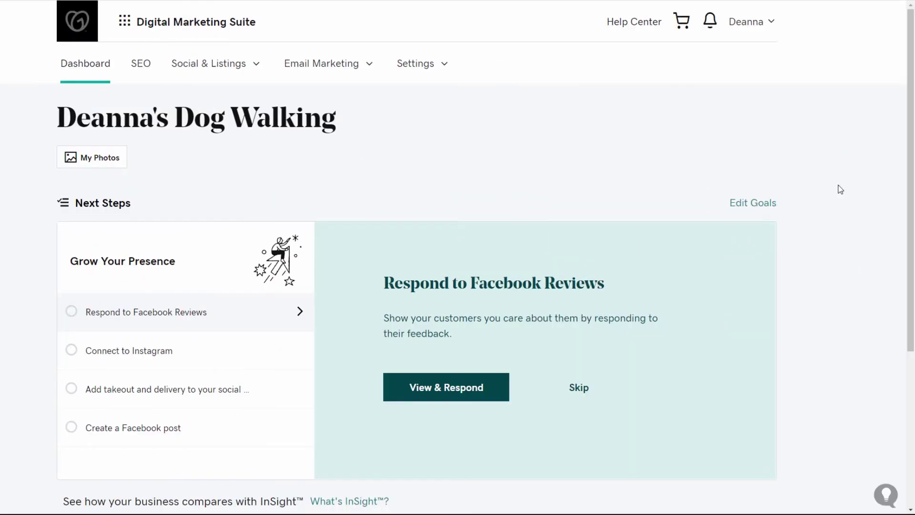
- Open My Photos from the business name on the Dashboard
{"action": "left_click", "coordinate": [100, 159]}
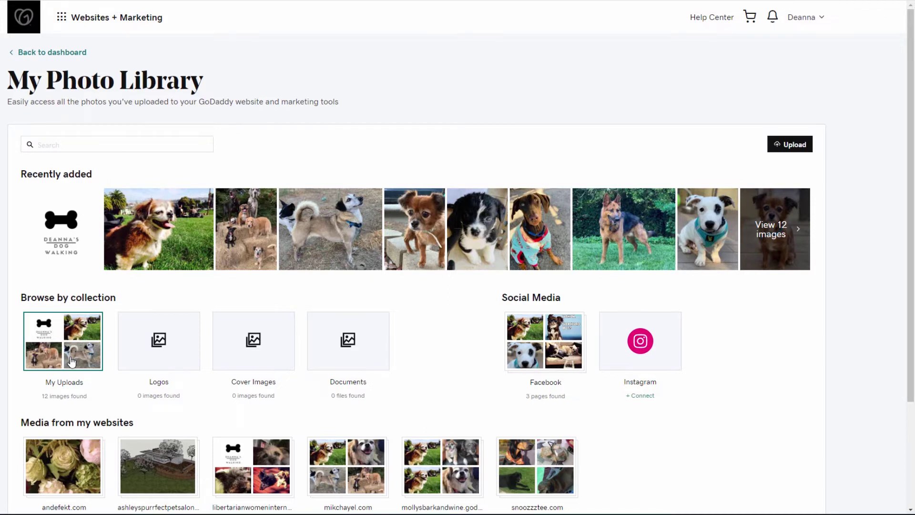
- Sort My Uploads oldest first, select the long-haired dog photo, and open the Facebook albums
{"action": "left_click", "coordinate": [71, 361]}
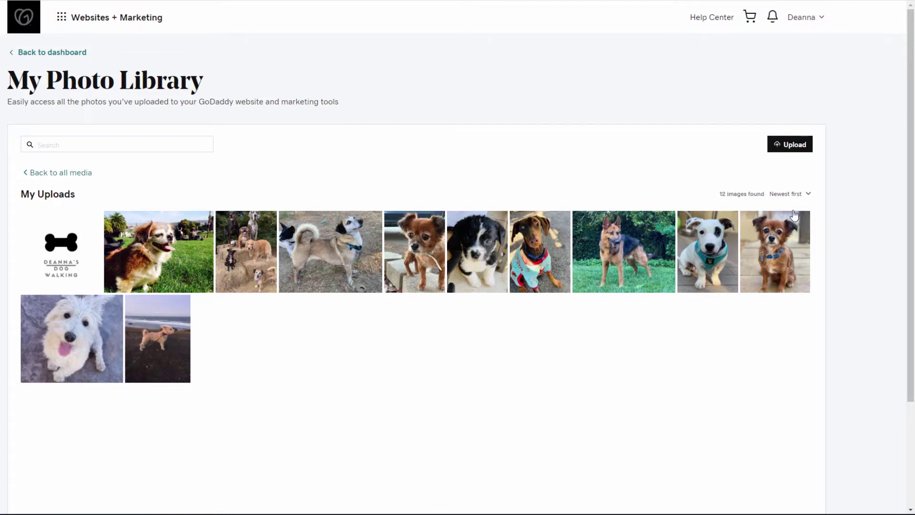
{"action": "left_click", "coordinate": [807, 197]}
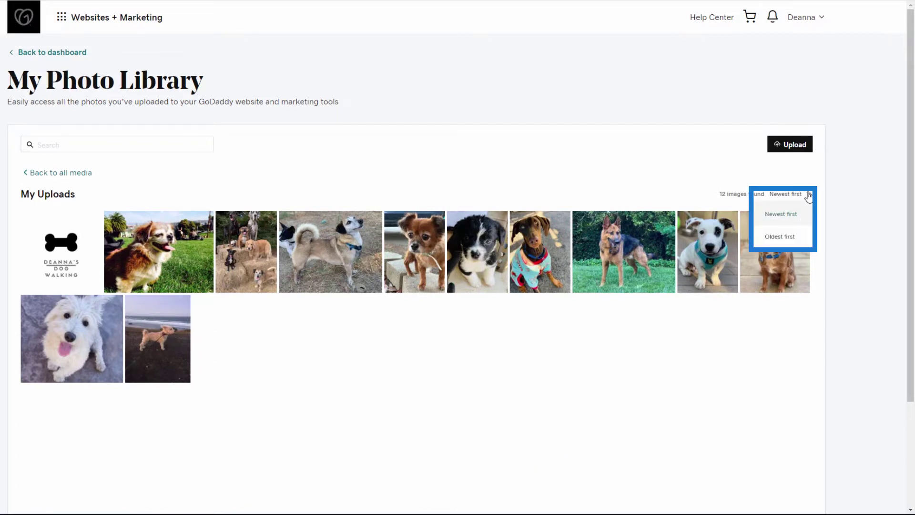
{"action": "left_click", "coordinate": [777, 236]}
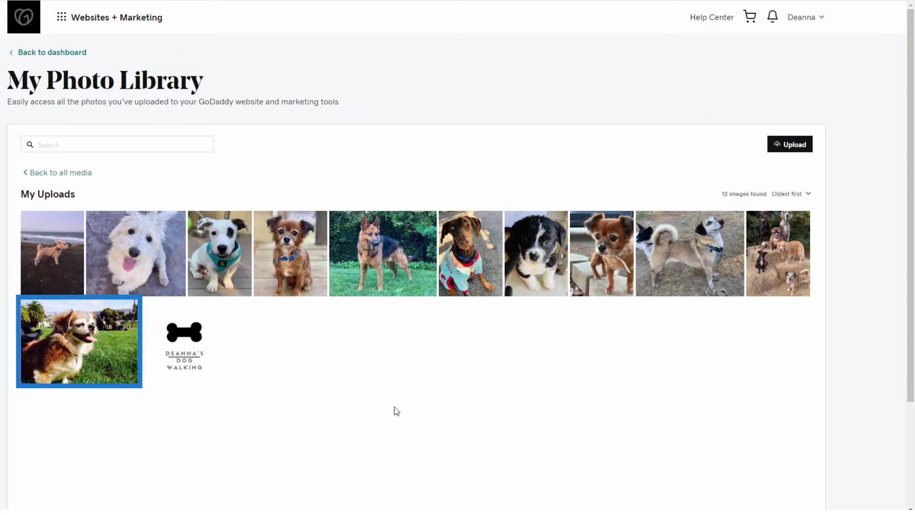
{"action": "mouse_move", "coordinate": [79, 342]}
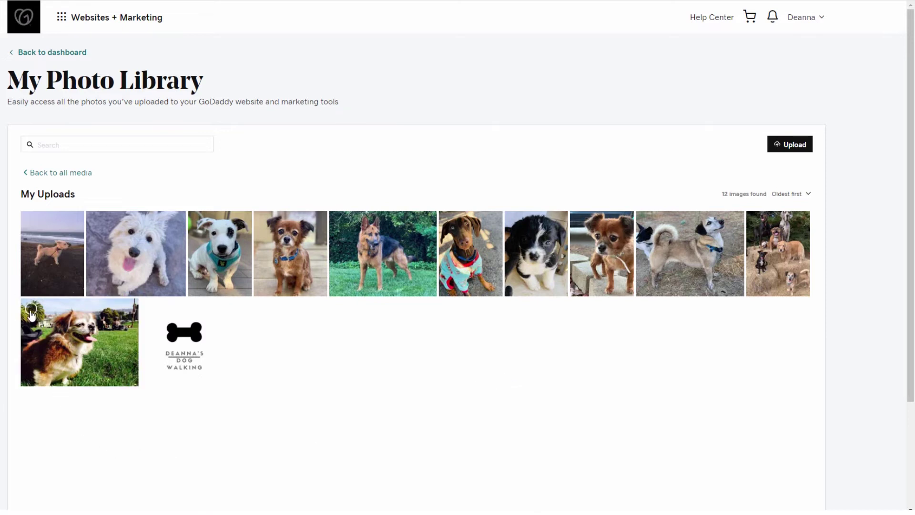
{"action": "left_click", "coordinate": [31, 310]}
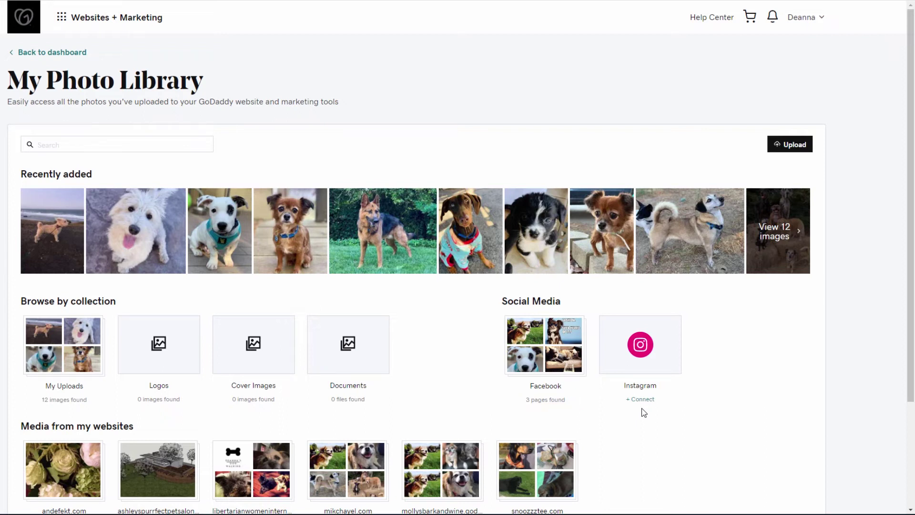
{"action": "left_click", "coordinate": [532, 372]}
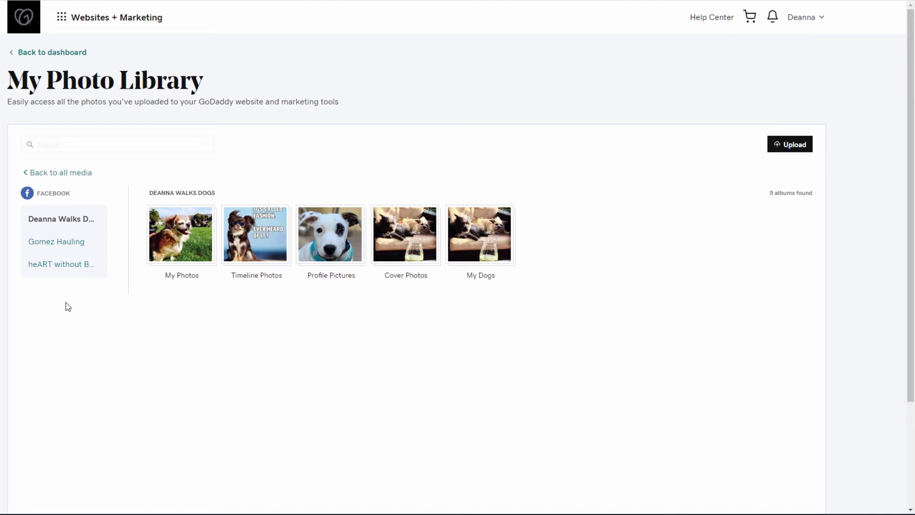
- View the five Timeline Photos images, then go back to the page's album list
{"action": "left_click", "coordinate": [254, 234]}
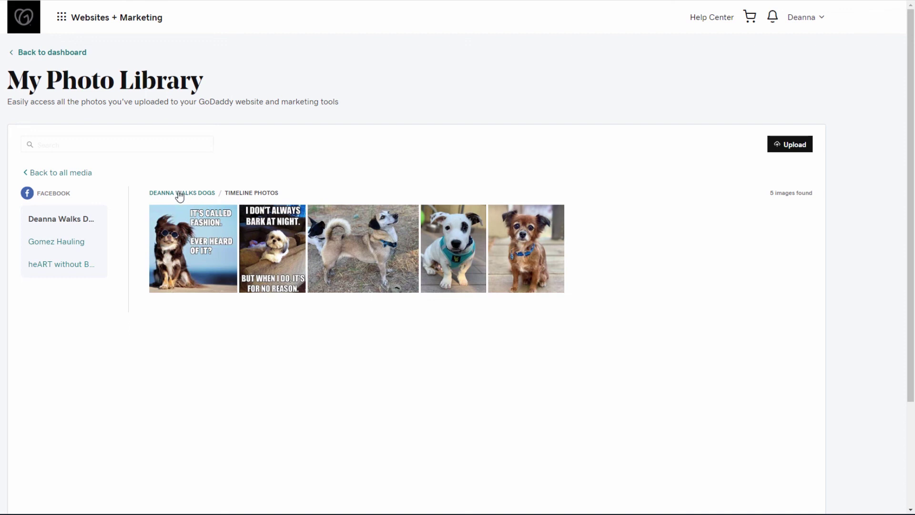
{"action": "left_click", "coordinate": [181, 194]}
- Return to the full library overview showing collections, Facebook albums and website media
{"action": "left_click", "coordinate": [80, 175]}
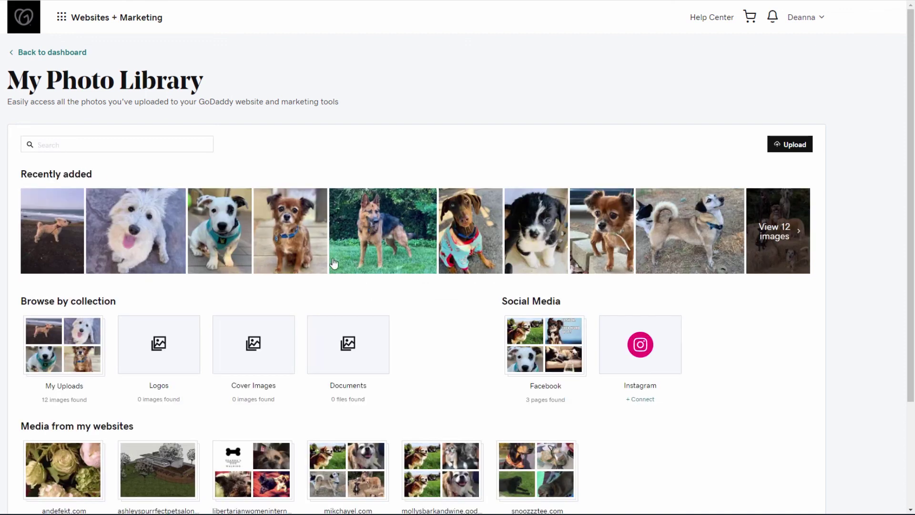